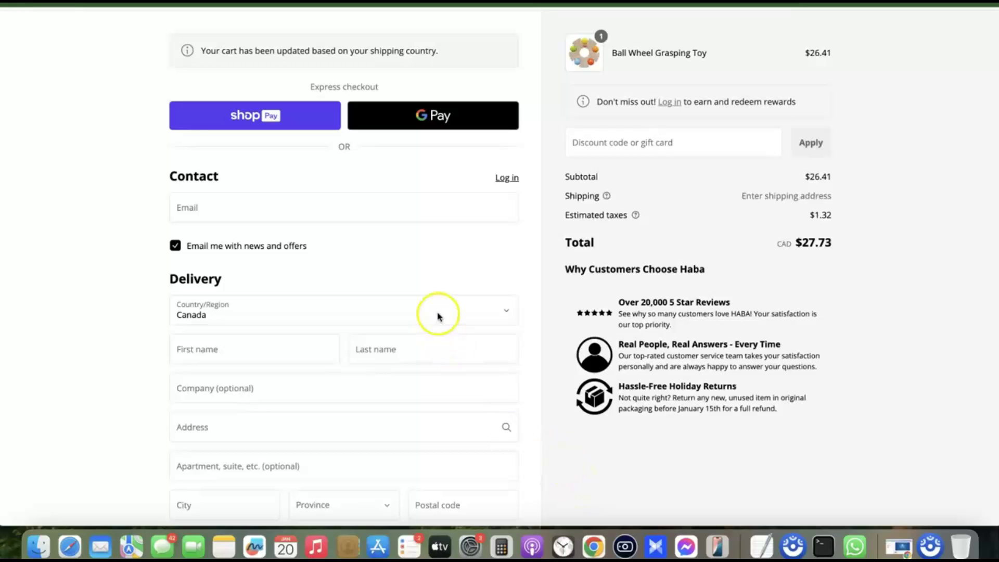
- Examine the store's checkout page, covering the contact, delivery, shipping method and credit card payment sections
scroll(438, 315, down, 3)
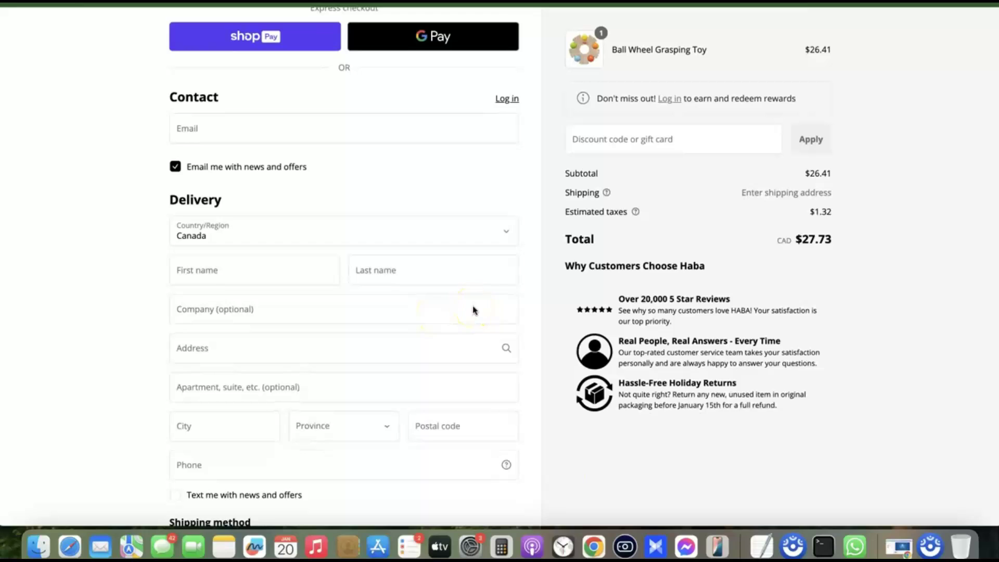
scroll(475, 304, down, 5)
scroll(474, 304, down, 10)
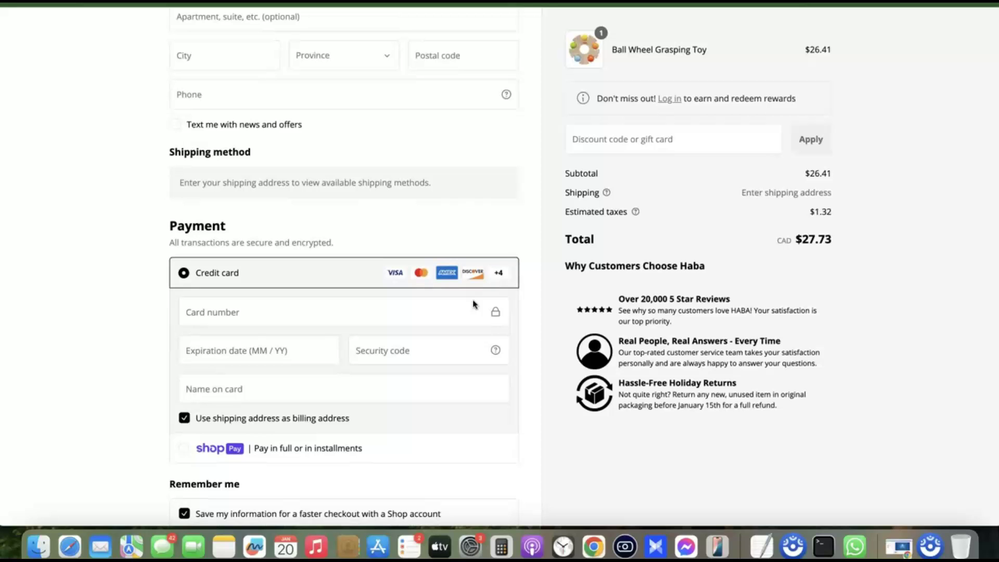
scroll(475, 305, down, 1)
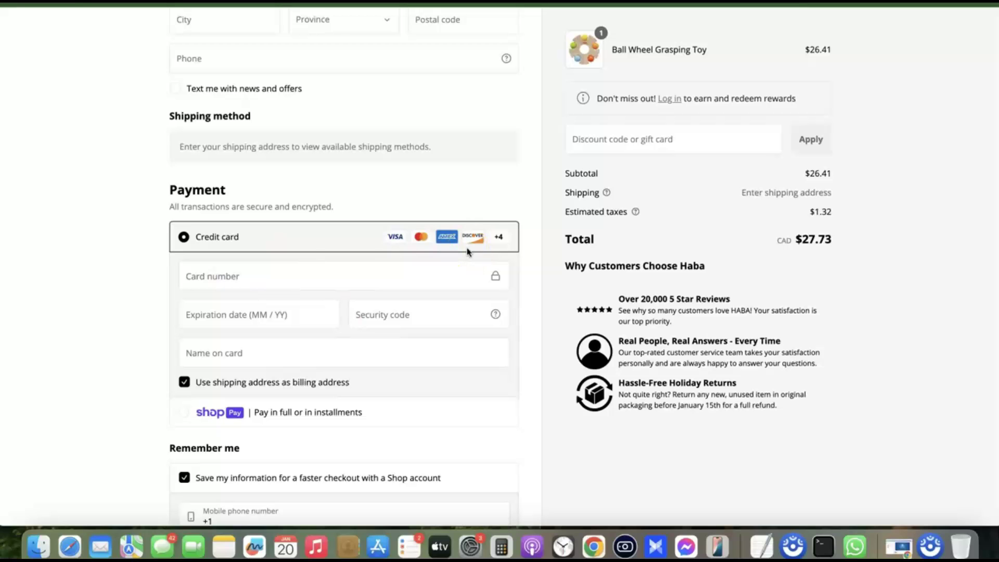
scroll(463, 249, up, 10)
scroll(459, 246, down, 4)
scroll(459, 247, down, 1)
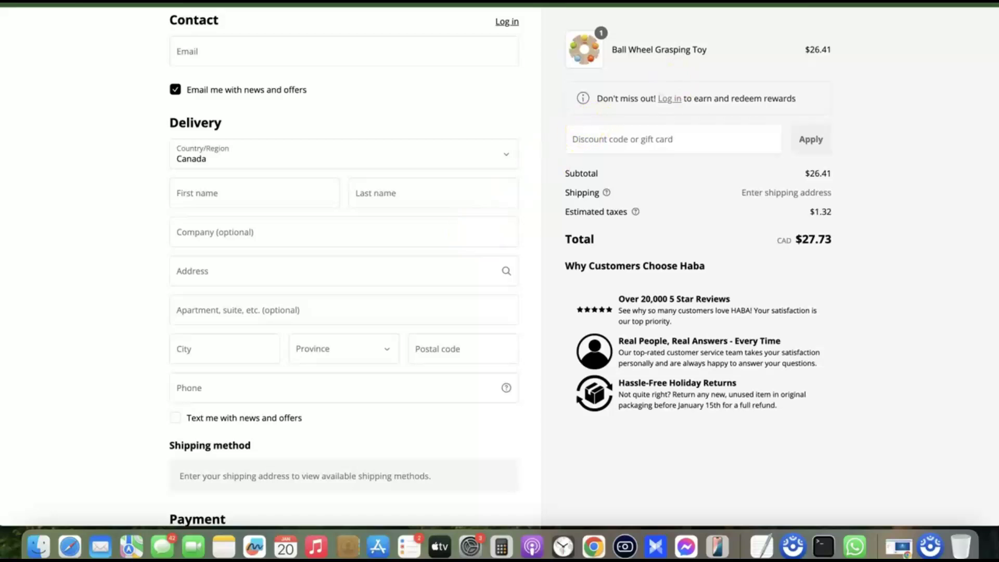
- Search Google for "shopify payment gateway" and open Shopify's payment gateways page at the payment information by country section
key(super+t)
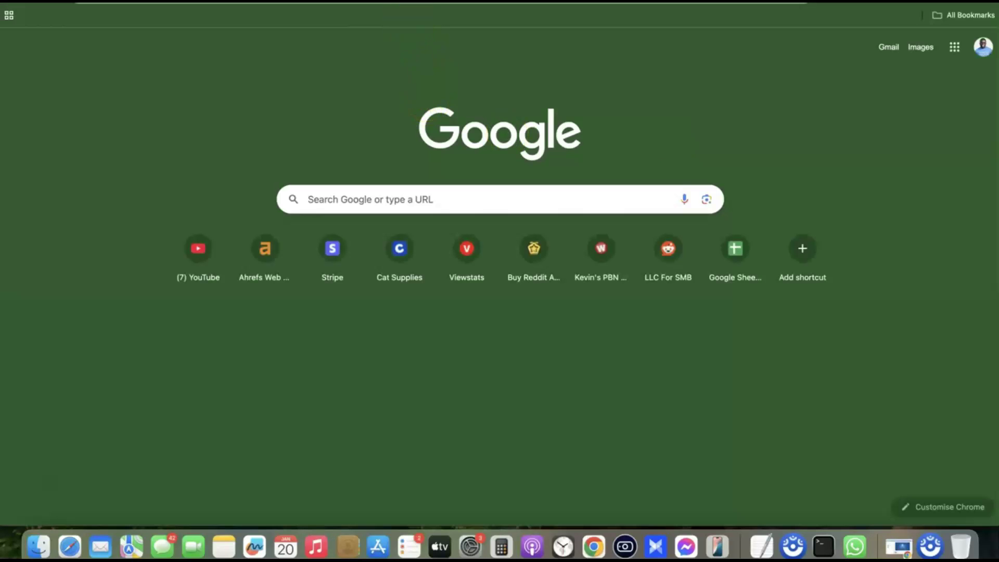
text(shopify payment gateway)
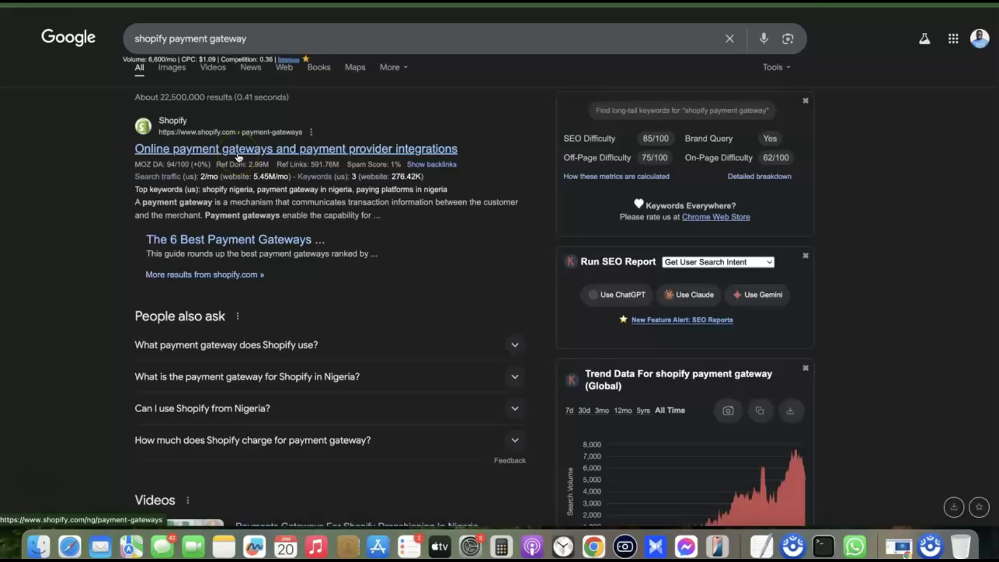
mouse_move(152, 162)
click(362, 152)
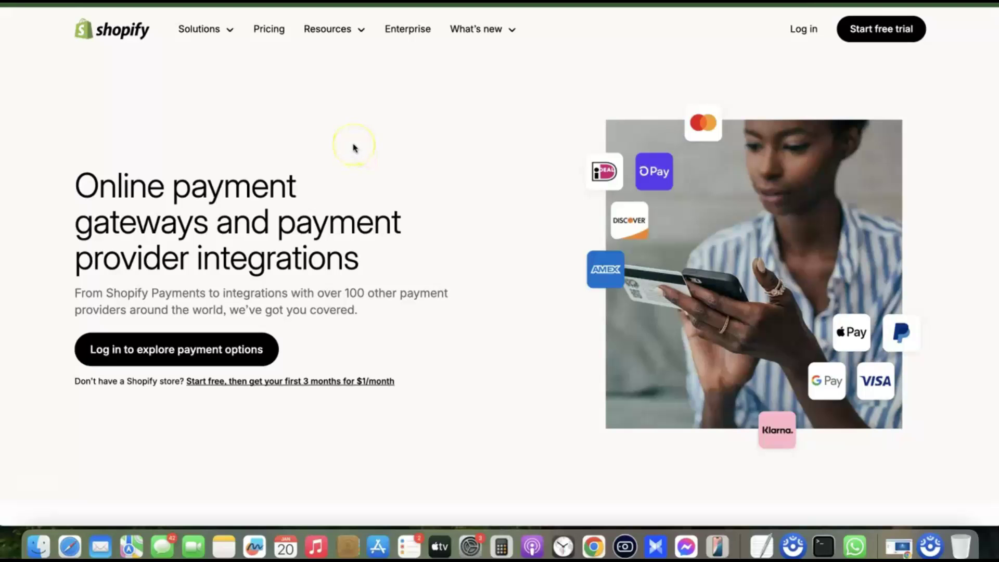
scroll(354, 149, down, 10)
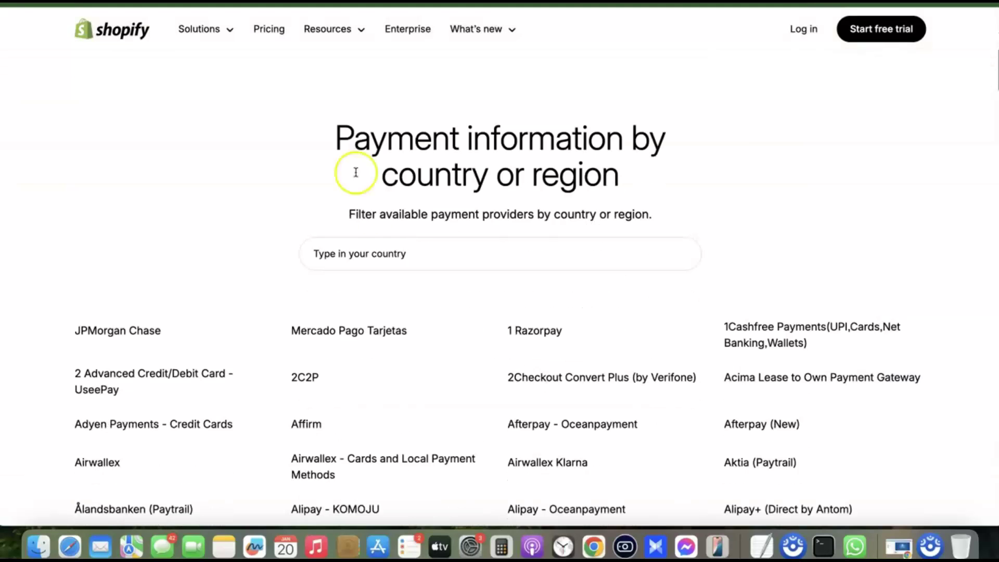
scroll(439, 258, down, 2)
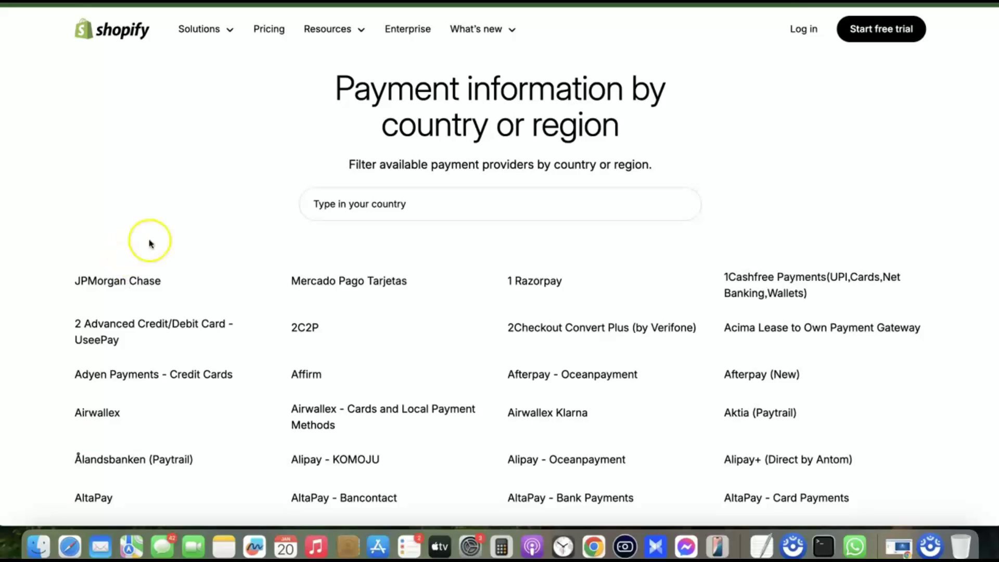
- Filter the payment providers by South Africa and highlight the Paystack entry
click(420, 211)
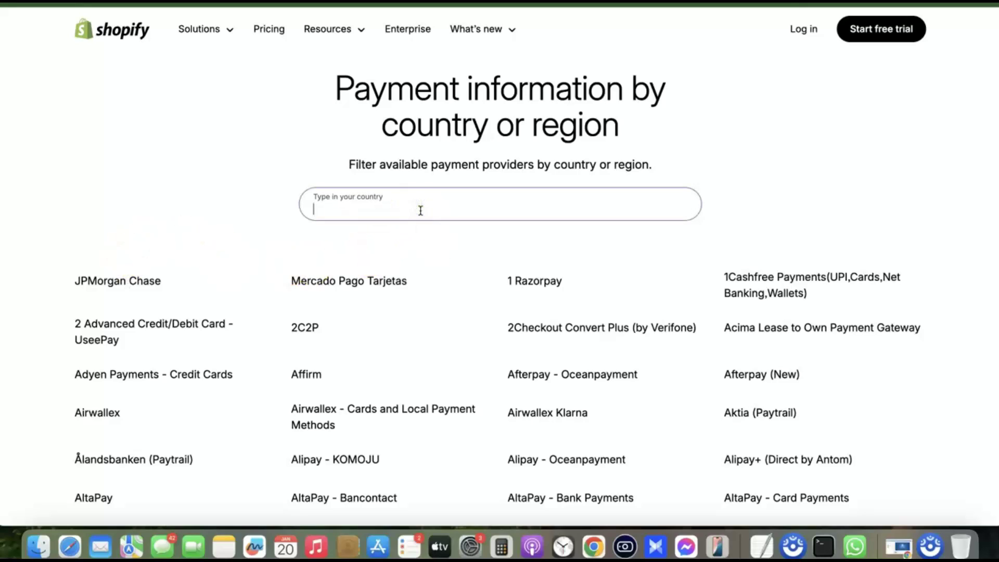
text(South A)
click(382, 262)
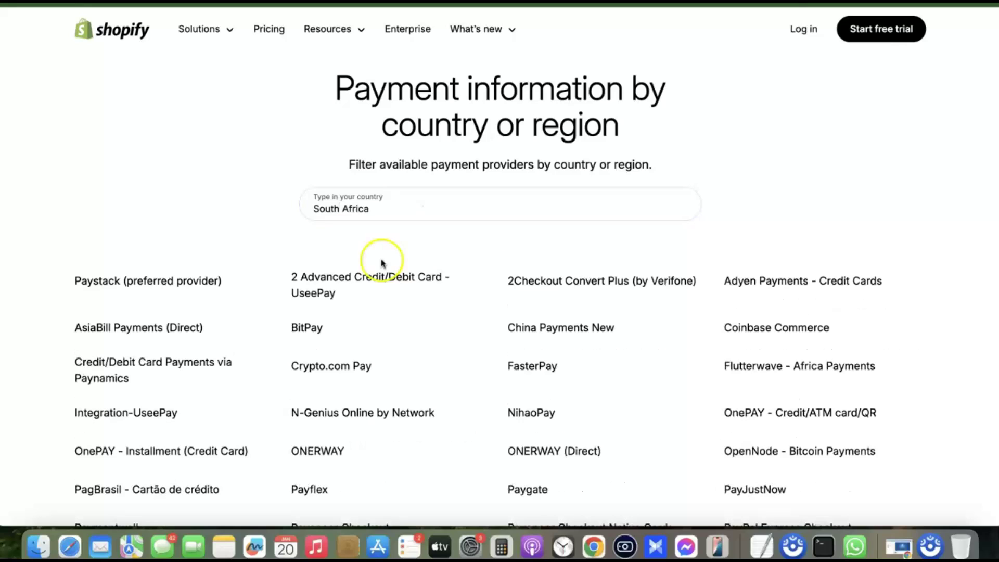
click(140, 283)
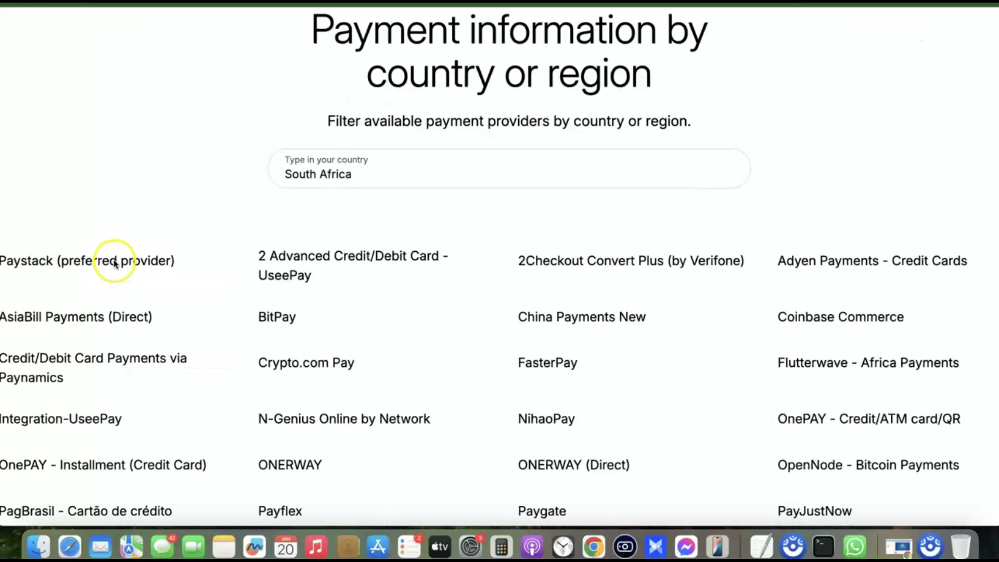
drag(108, 260, 279, 258)
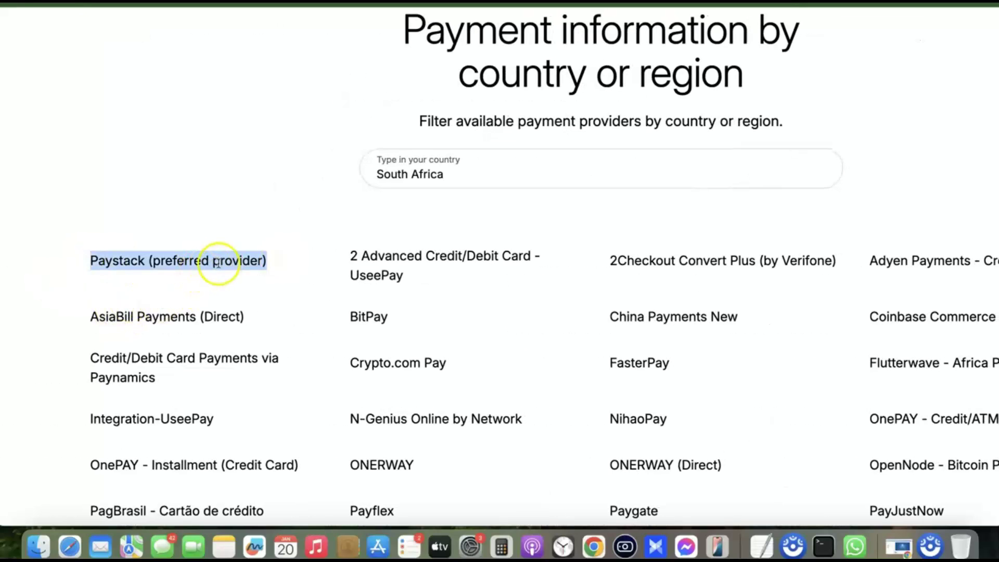
- Change the country filter to Ghana and highlight the Paystack entry in the provider list
triple_click(416, 180)
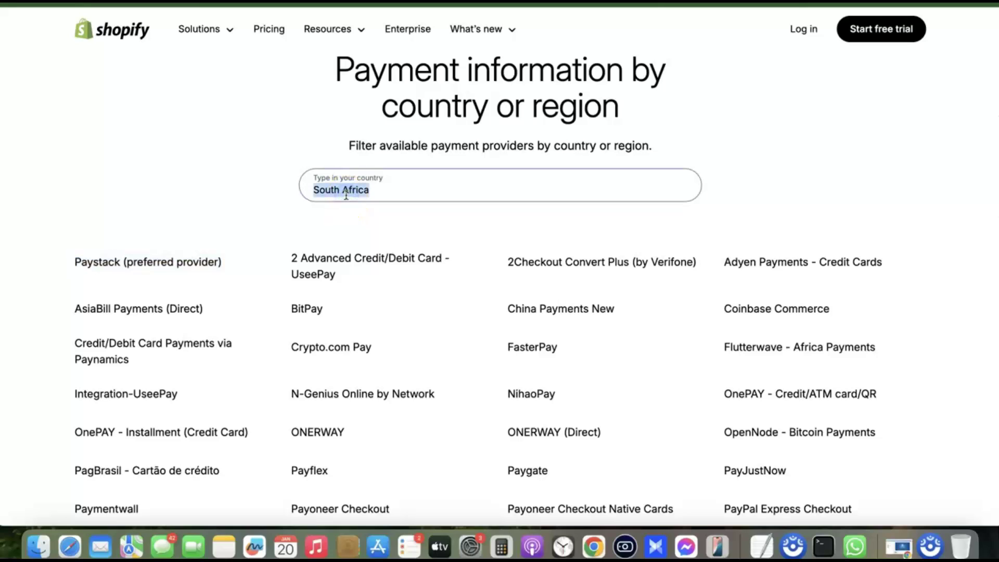
text(Gh)
key(Down)
key(Down)
key(Return)
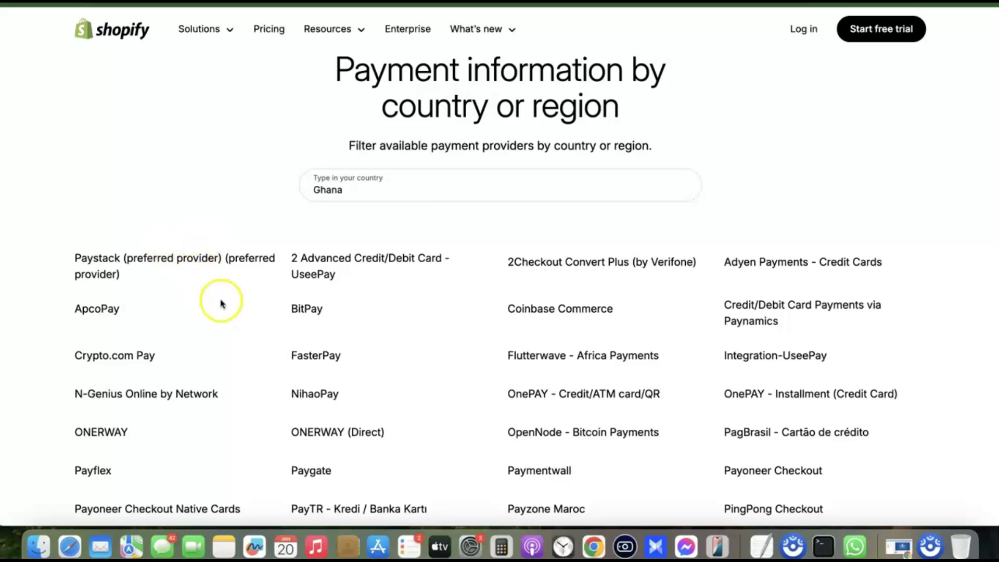
scroll(122, 265, up, 5)
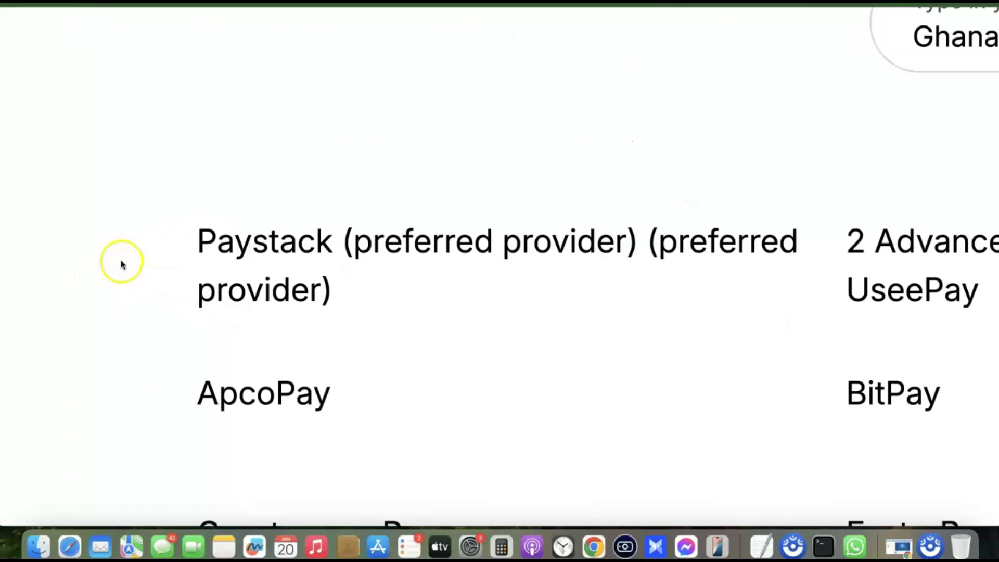
drag(183, 237, 349, 285)
- Change the country filter to Philippines and look through the payment providers
scroll(350, 286, down, 5)
double_click(379, 194)
click(378, 194)
double_click(379, 194)
text(phil)
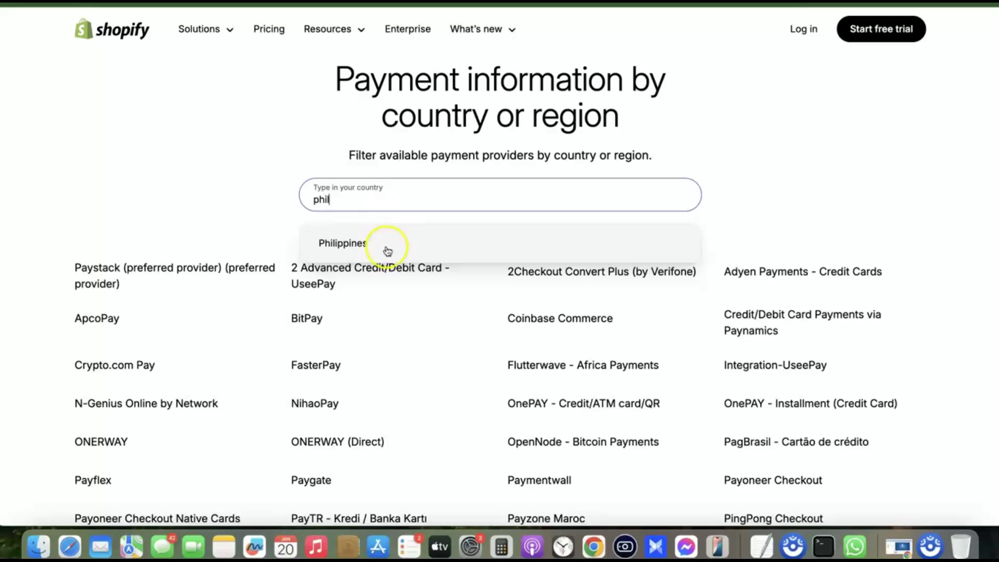
click(359, 250)
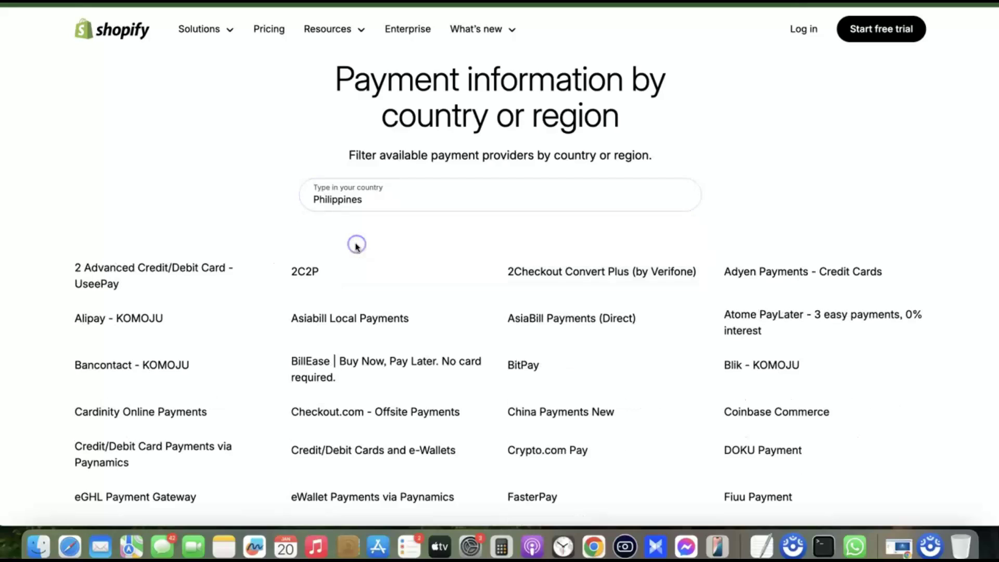
scroll(288, 233, down, 1)
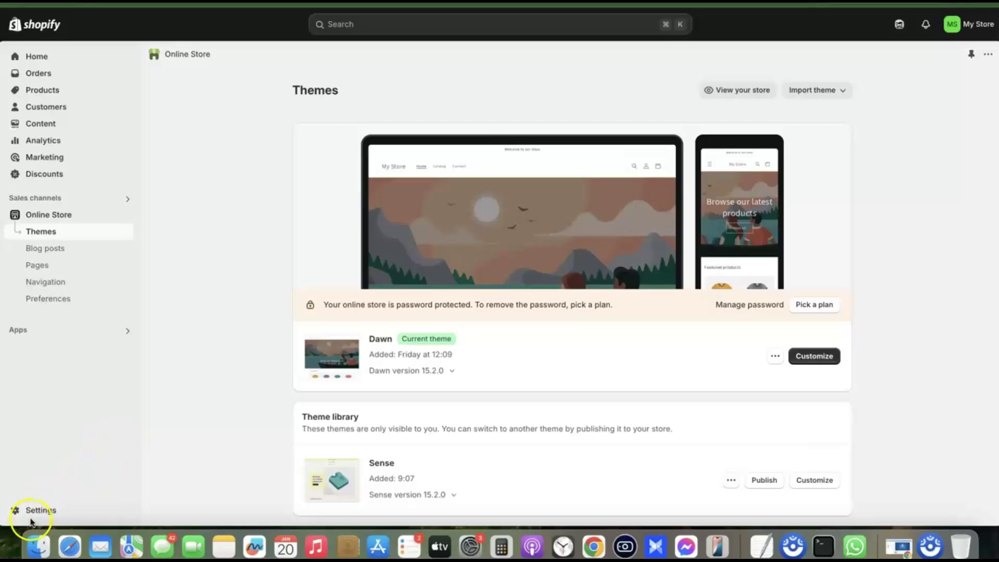
- Switch to the Shopify admin and open the third-party payment provider list from the store's payment settings
click(31, 518)
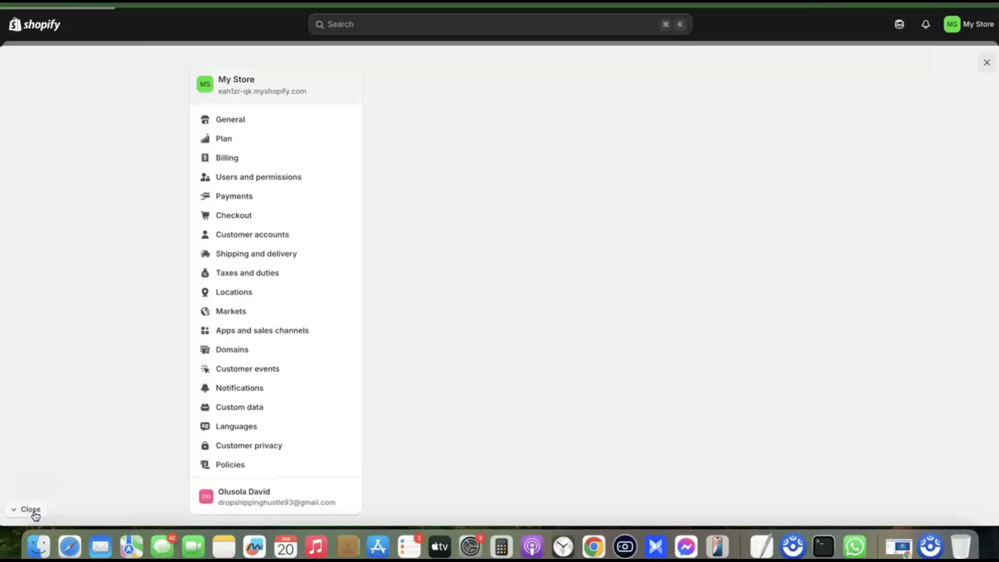
click(234, 197)
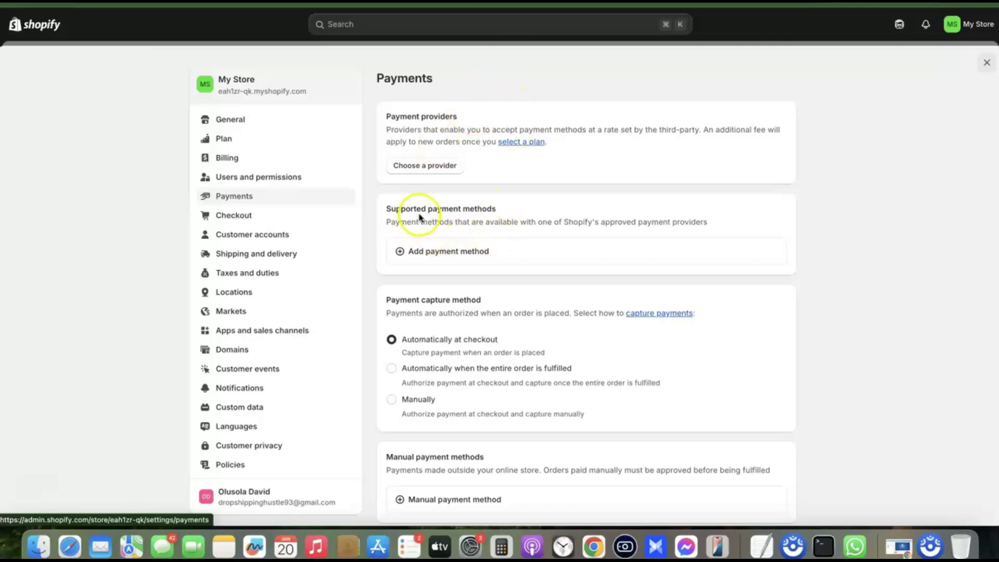
scroll(466, 217, up, 5)
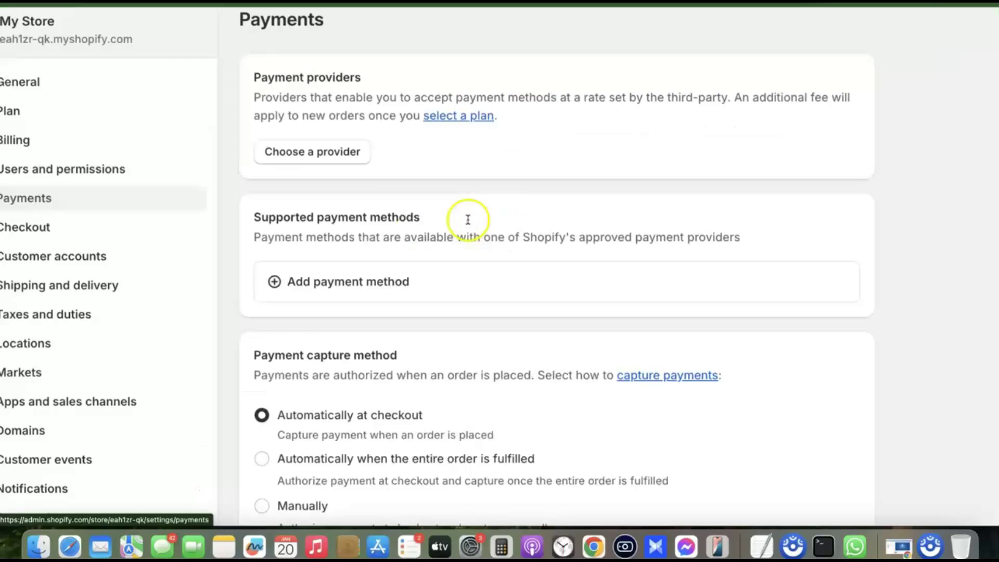
scroll(94, 283, up, 3)
scroll(94, 279, left, 3)
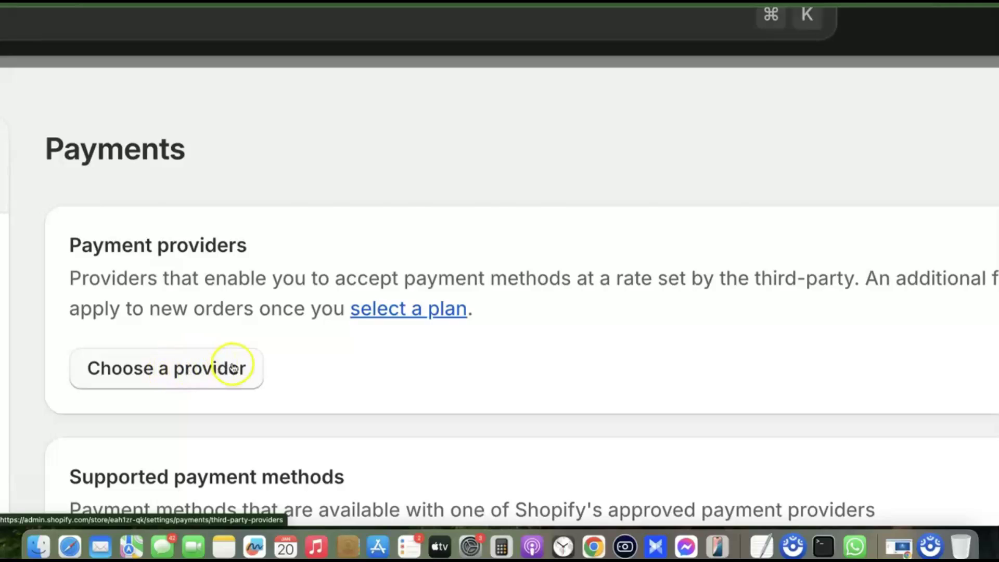
scroll(232, 367, down, 5)
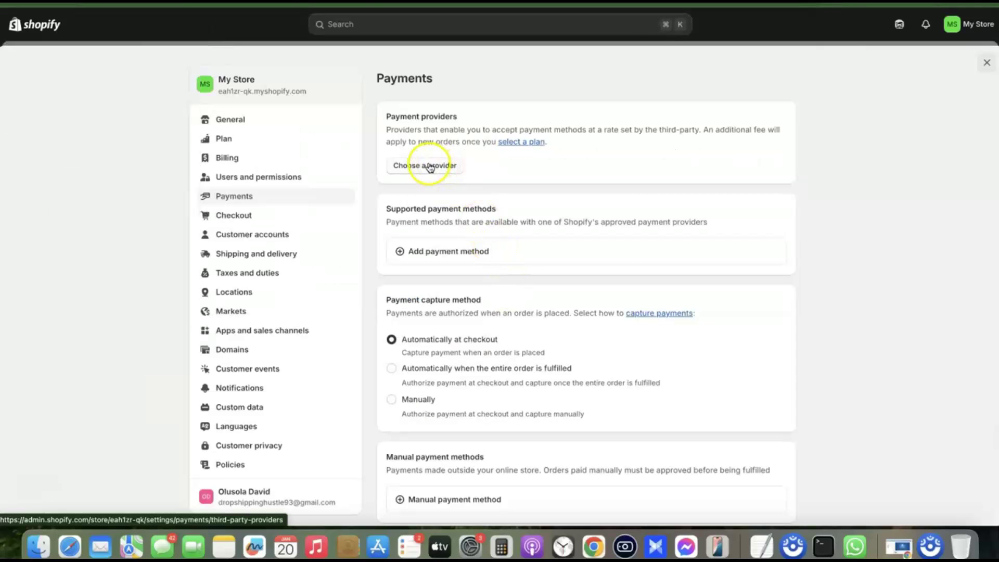
click(430, 165)
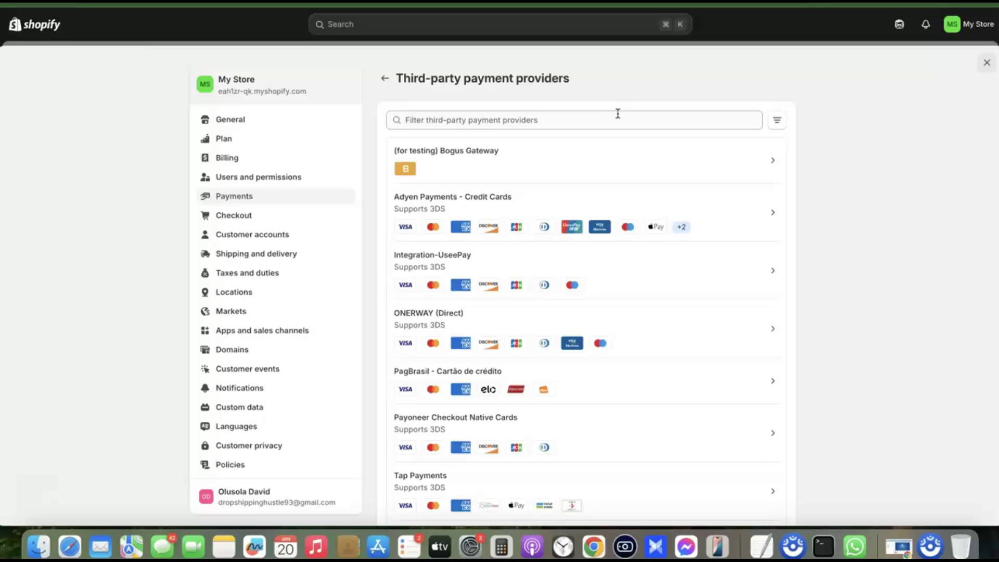
- Filter the third-party payment providers for Stripe and start connecting the store to it
click(615, 120)
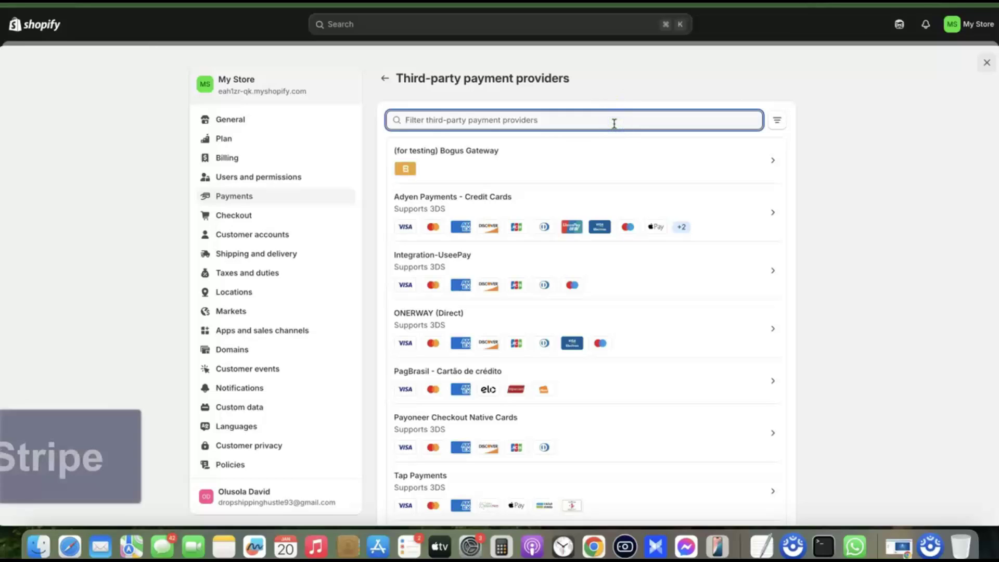
text(Stripe)
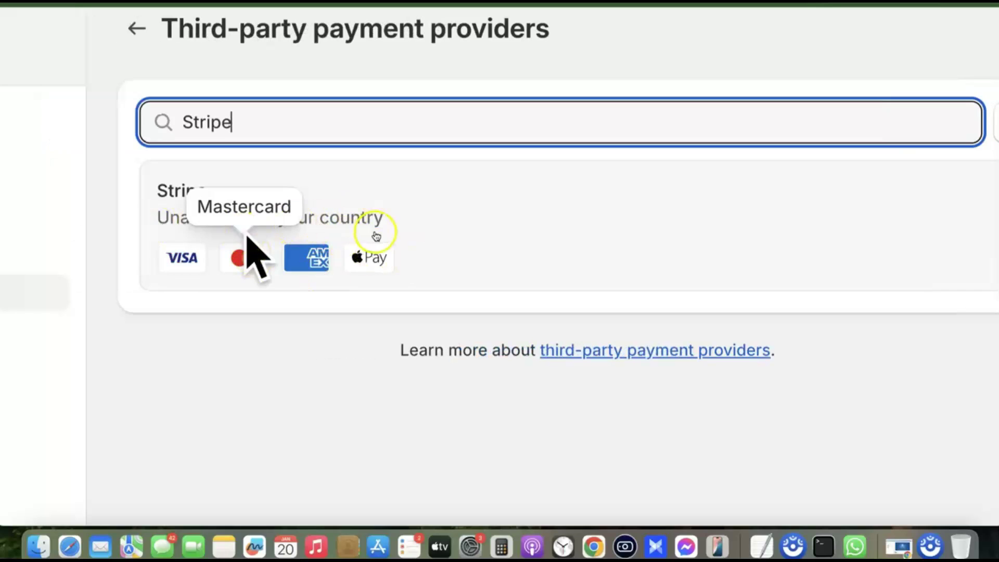
click(529, 208)
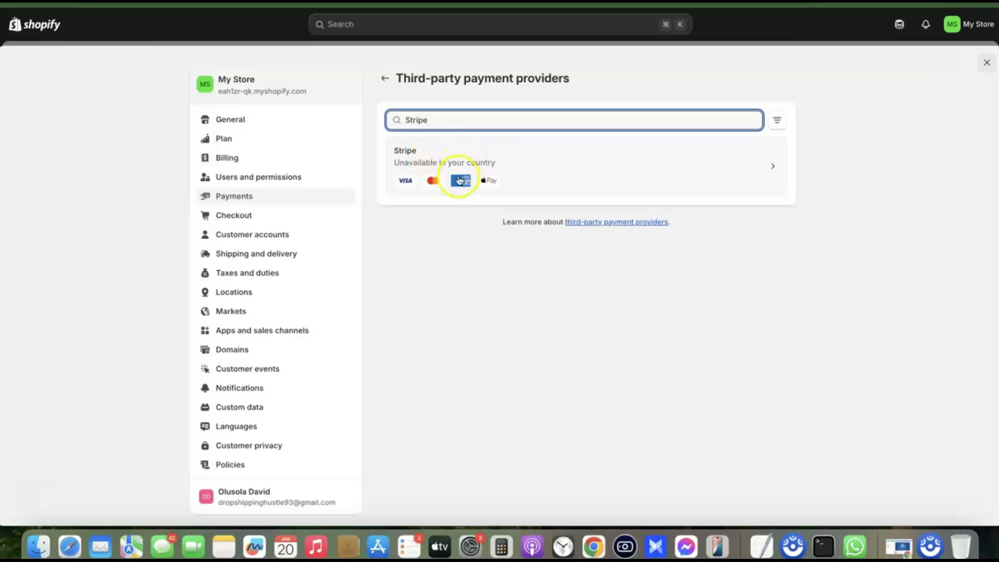
click(558, 163)
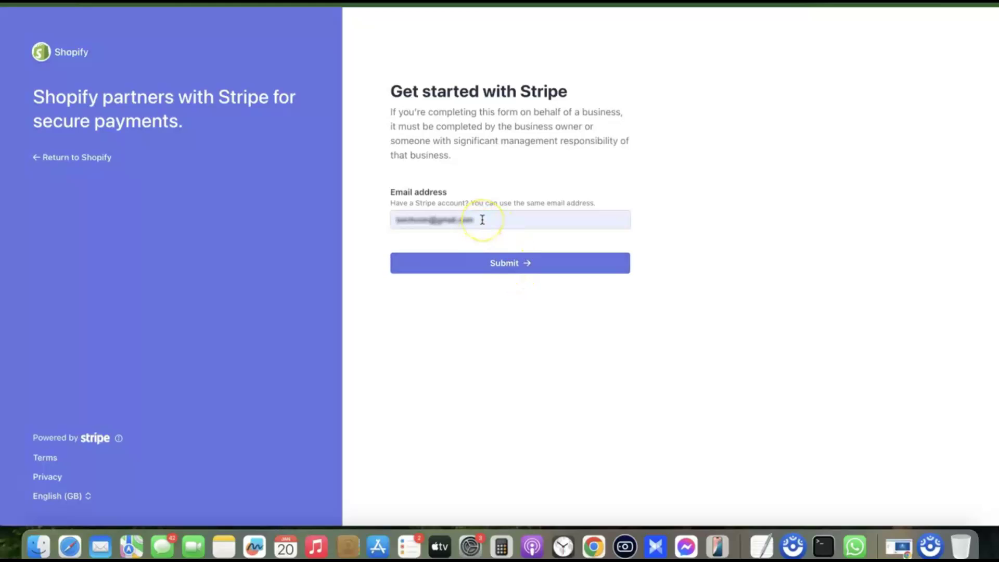
- Sign in to Stripe with the account email and saved password, then connect the GoodsCastle Store account to Shopify
click(500, 264)
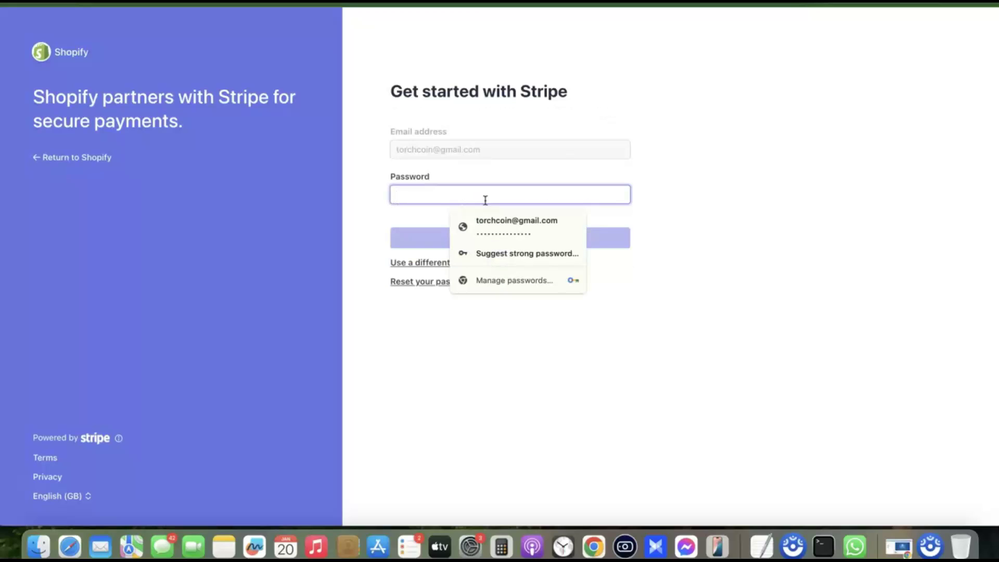
click(506, 222)
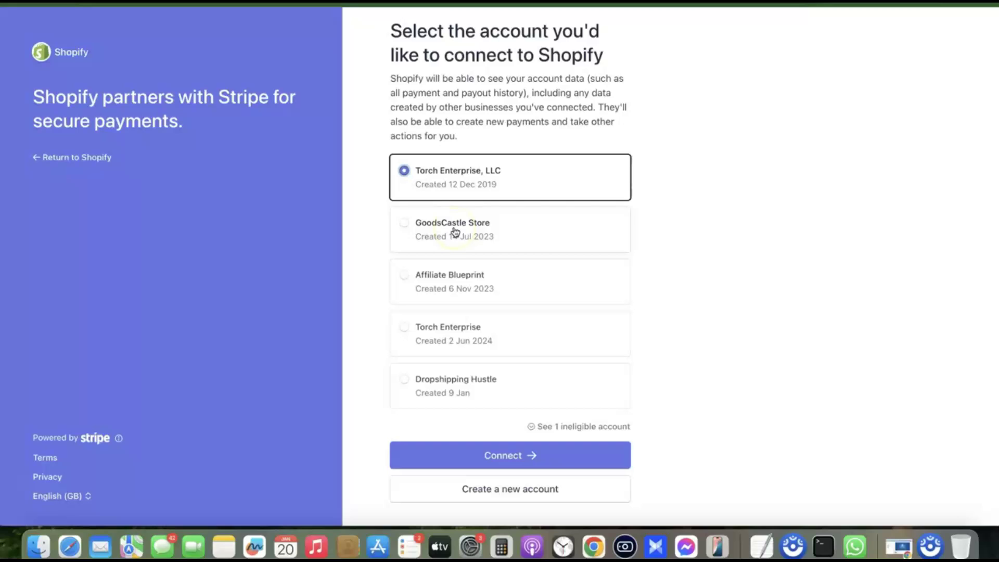
click(454, 230)
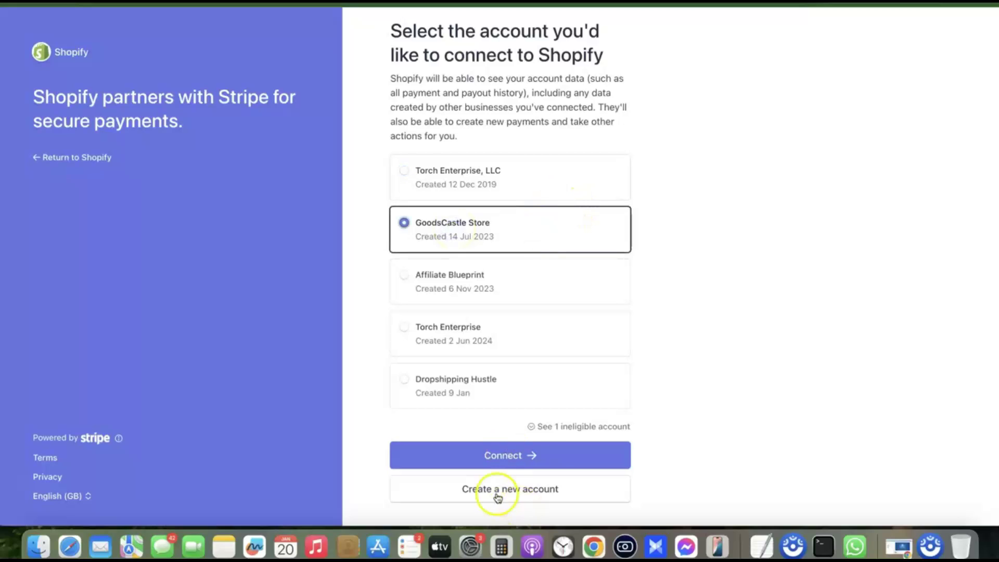
click(509, 455)
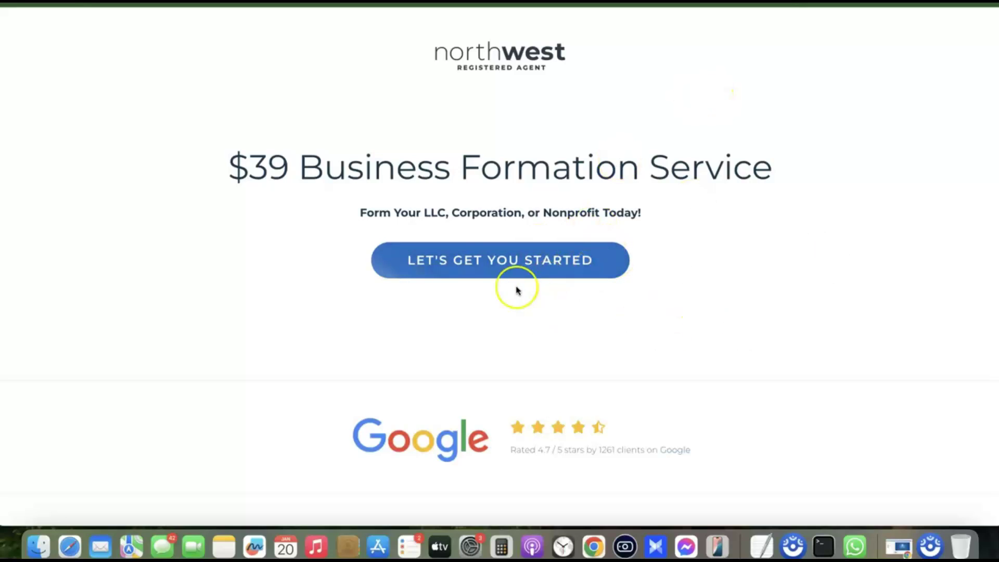
- Start a new company formation order for an LLC and choose New Mexico as the state of formation
click(522, 264)
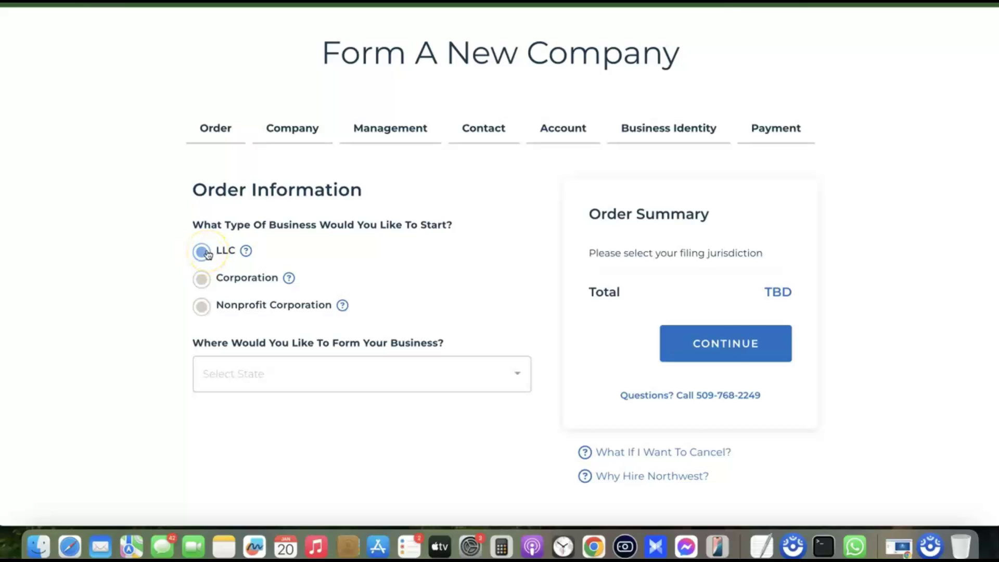
scroll(281, 365, down, 1)
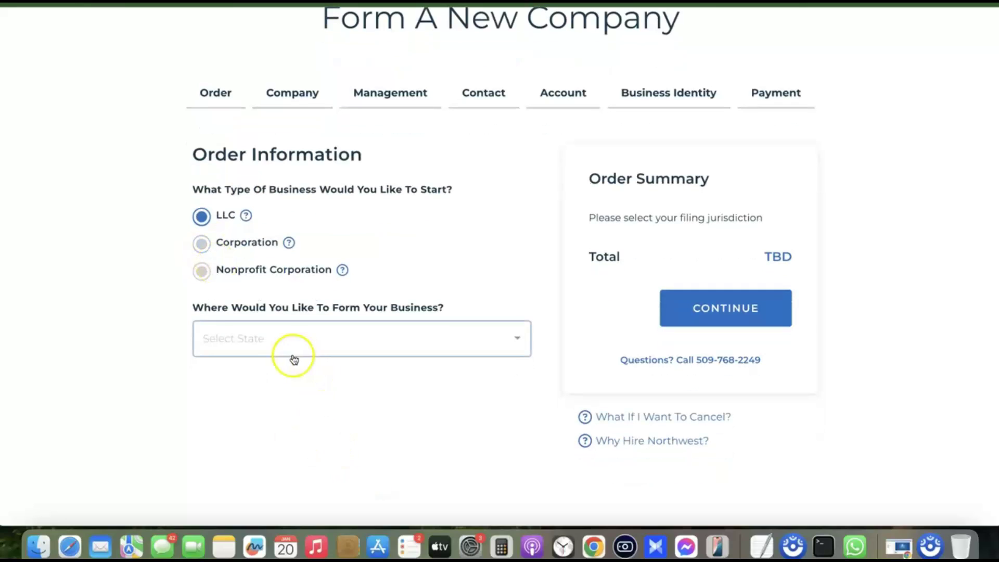
click(390, 329)
scroll(354, 281, down, 3)
scroll(355, 269, down, 10)
scroll(354, 269, up, 3)
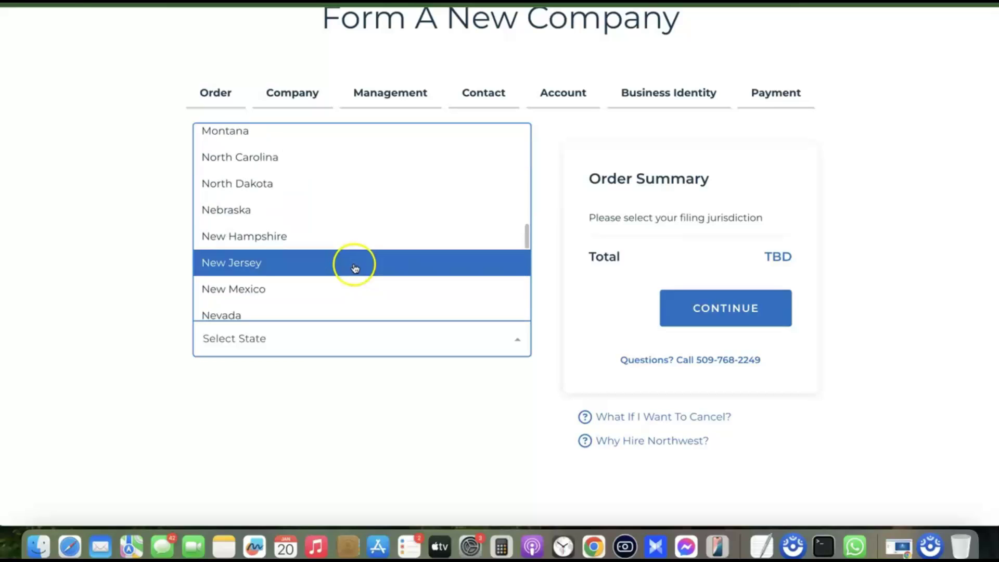
scroll(355, 268, up, 2)
scroll(354, 273, down, 2)
scroll(352, 271, down, 2)
click(319, 241)
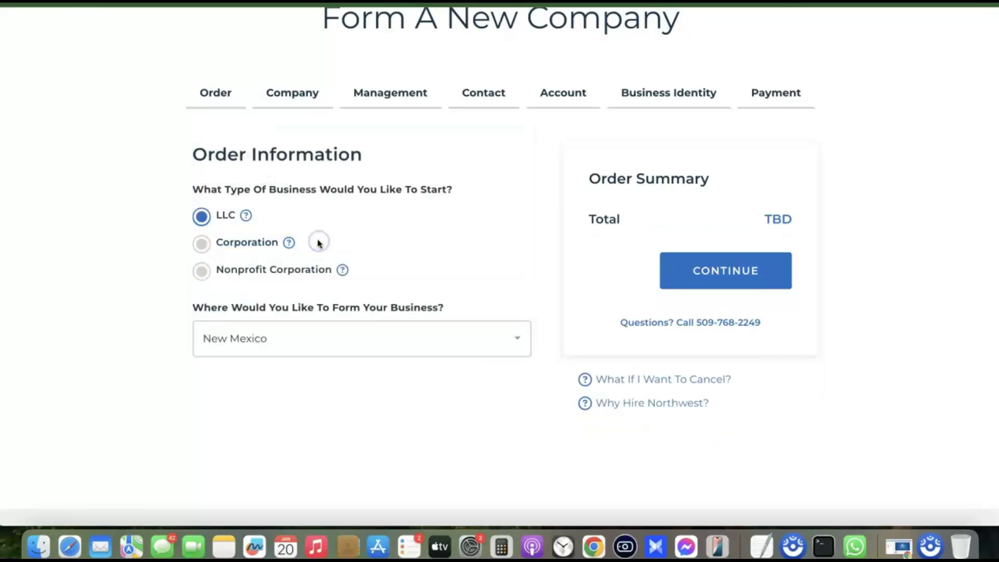
- Review the filing options and order summary charges, and continue the order to the company details
scroll(275, 213, down, 2)
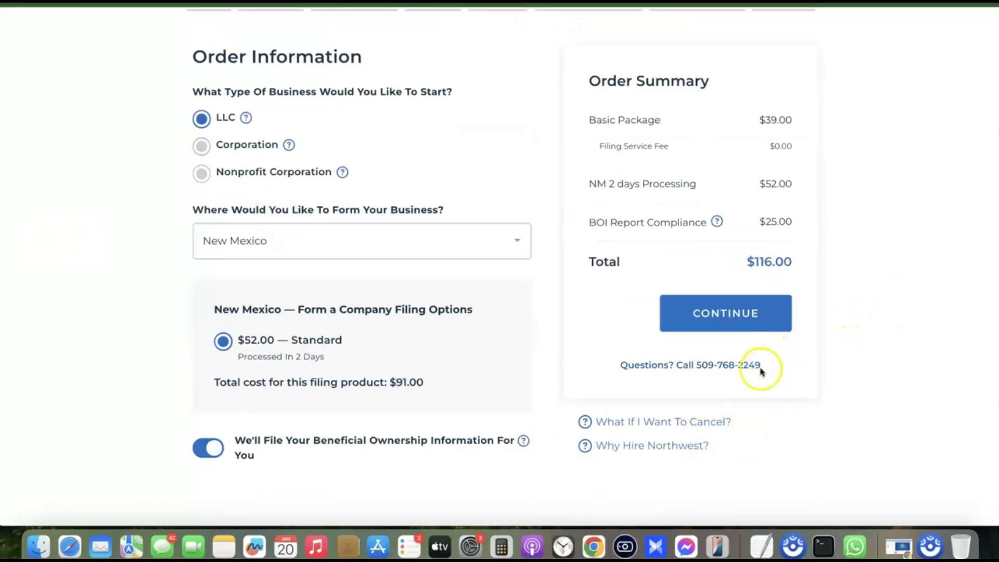
click(736, 299)
scroll(676, 338, down, 1)
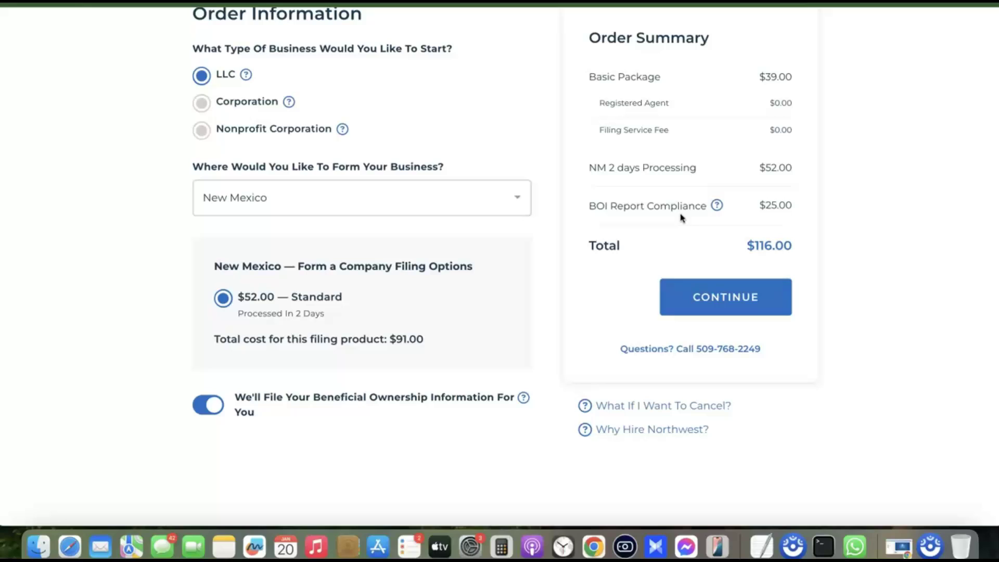
click(667, 202)
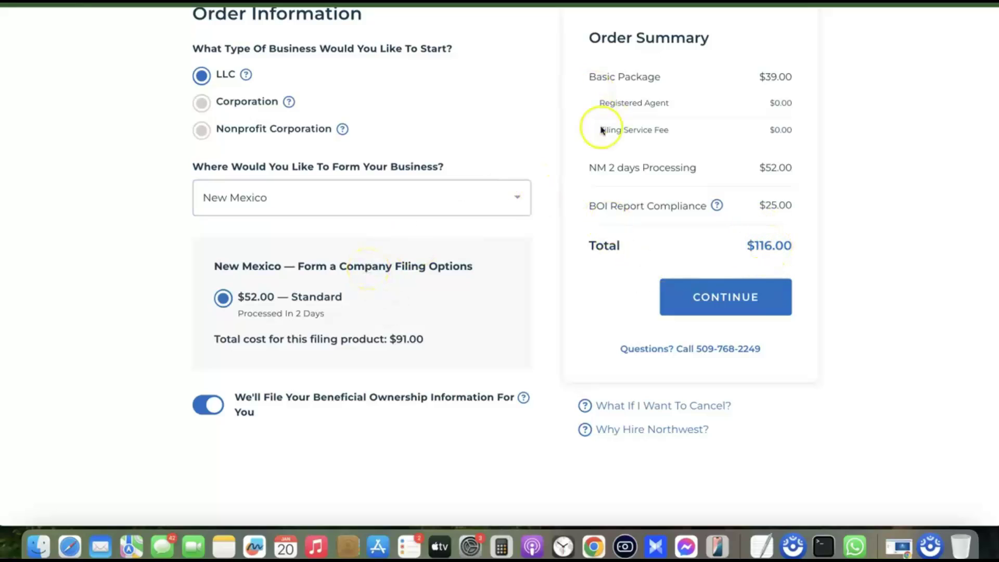
click(744, 311)
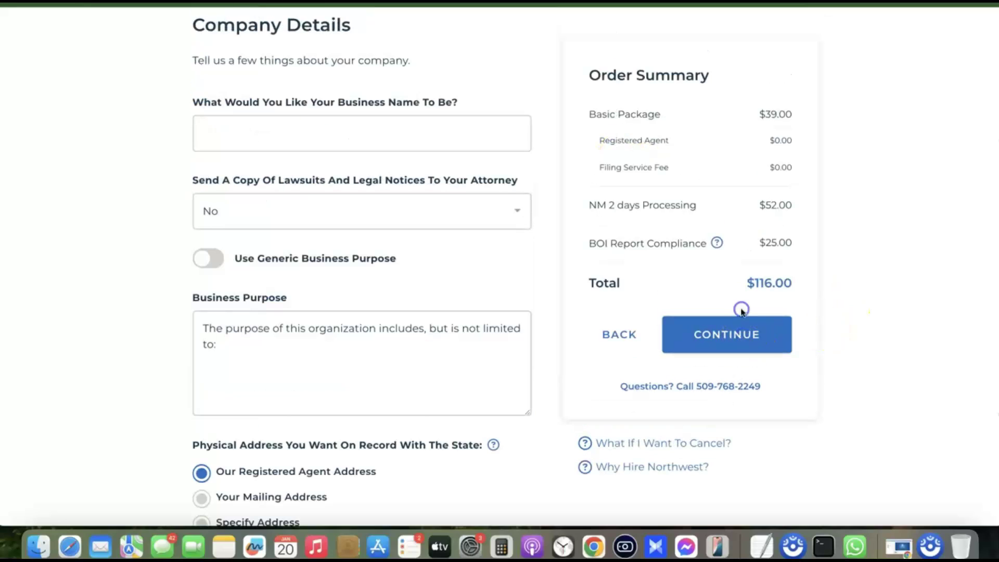
- Leave the business name blank and choose No for sending copies of lawsuits and legal notices to an attorney
click(431, 134)
click(297, 217)
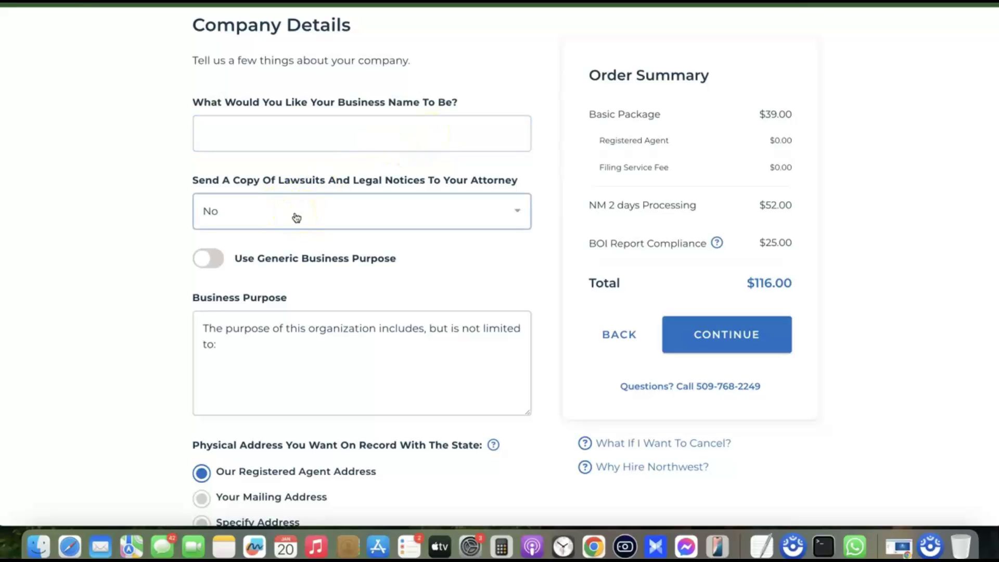
click(294, 214)
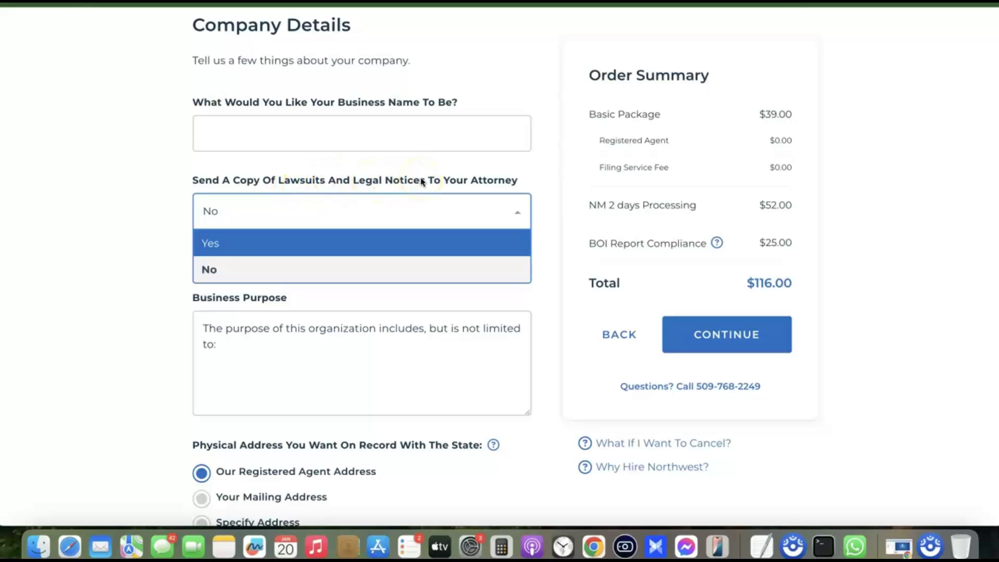
click(216, 269)
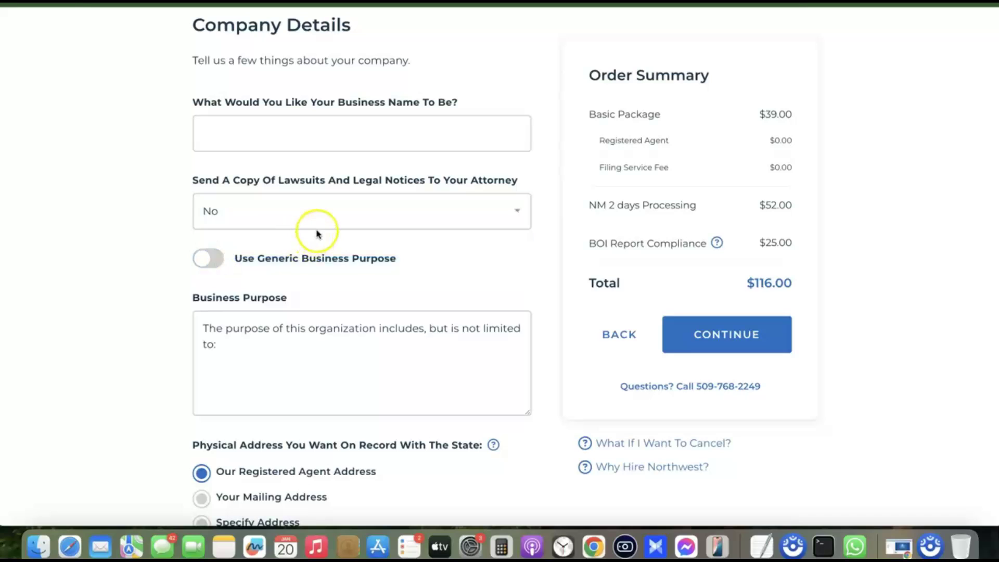
- Examine the business purpose field and the physical and mailing address options in the company details
scroll(307, 255, down, 1)
click(361, 332)
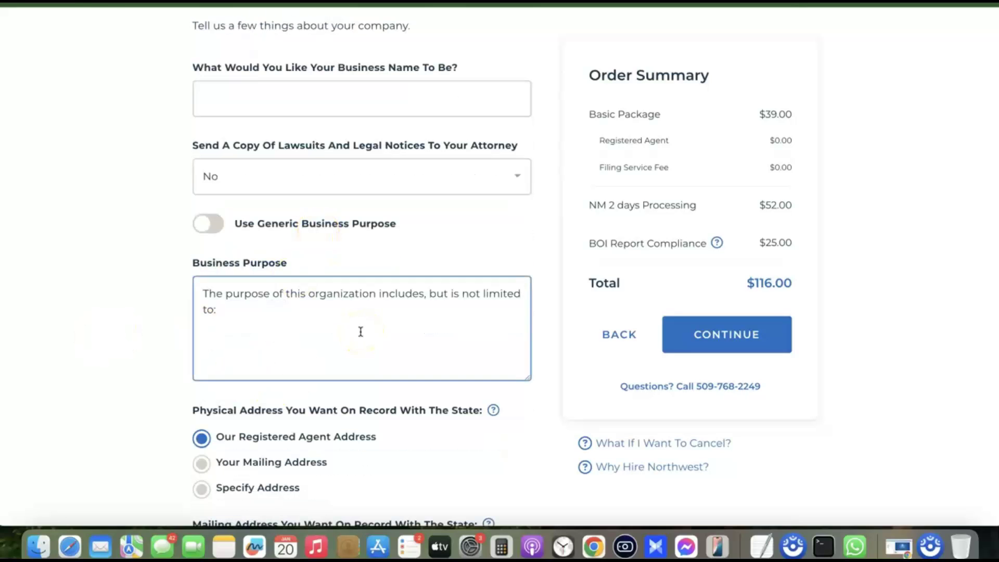
scroll(335, 323, down, 5)
click(415, 251)
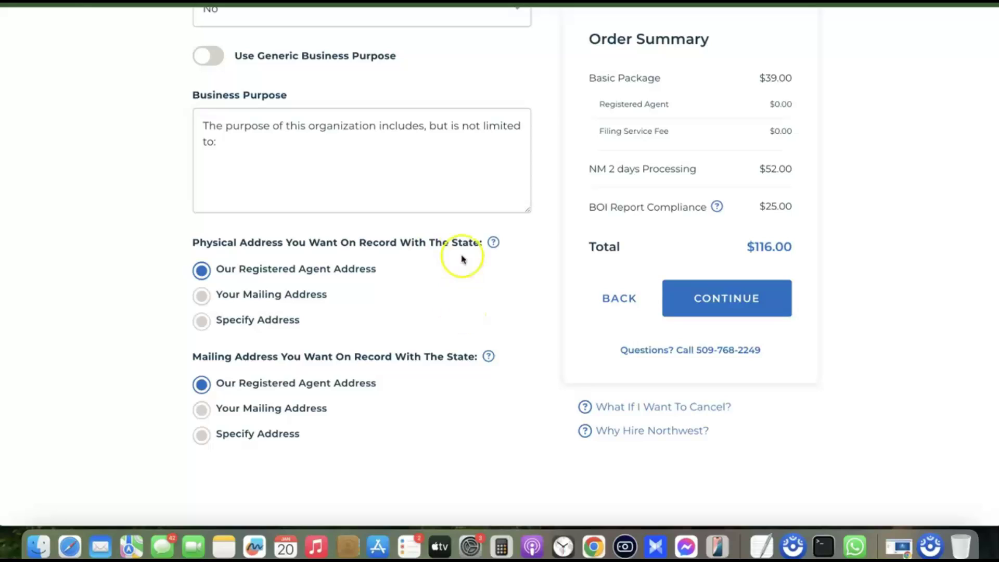
scroll(461, 255, up, 4)
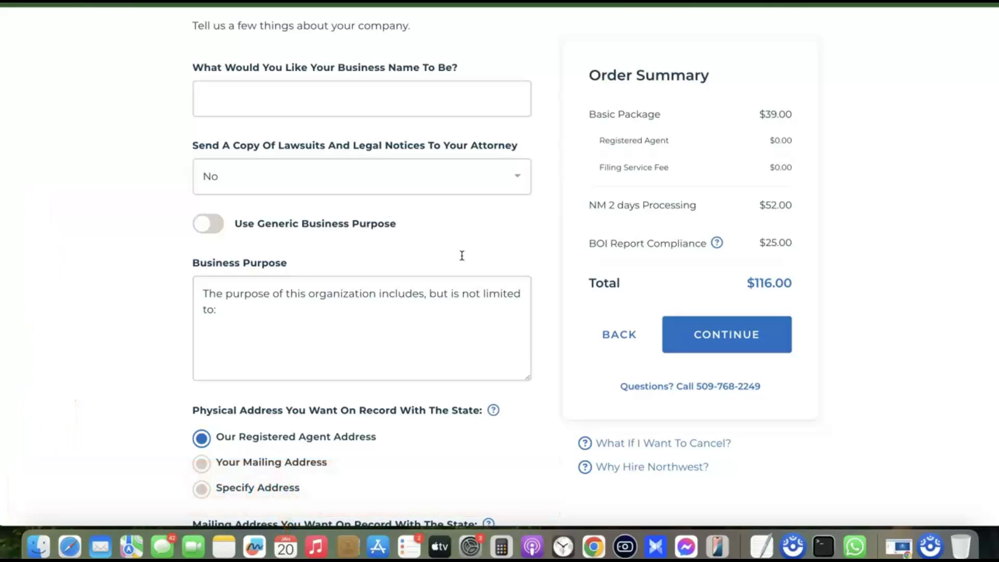
scroll(538, 237, up, 5)
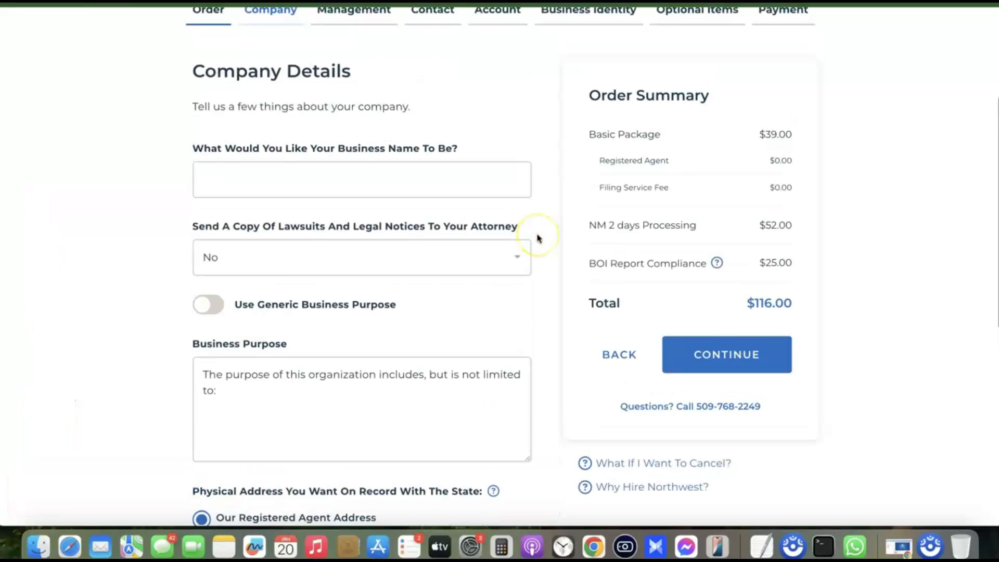